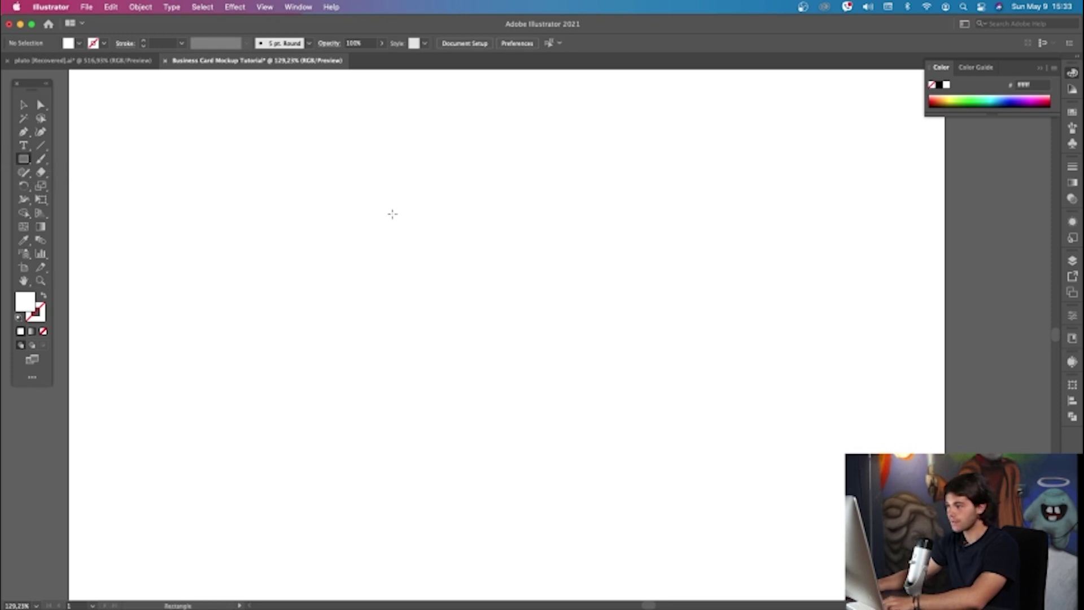
- Draw an 8.5 × 5.5 cm rectangle with a light grey fill on the artboard
{"action": "left_click", "coordinate": [652, 294]}
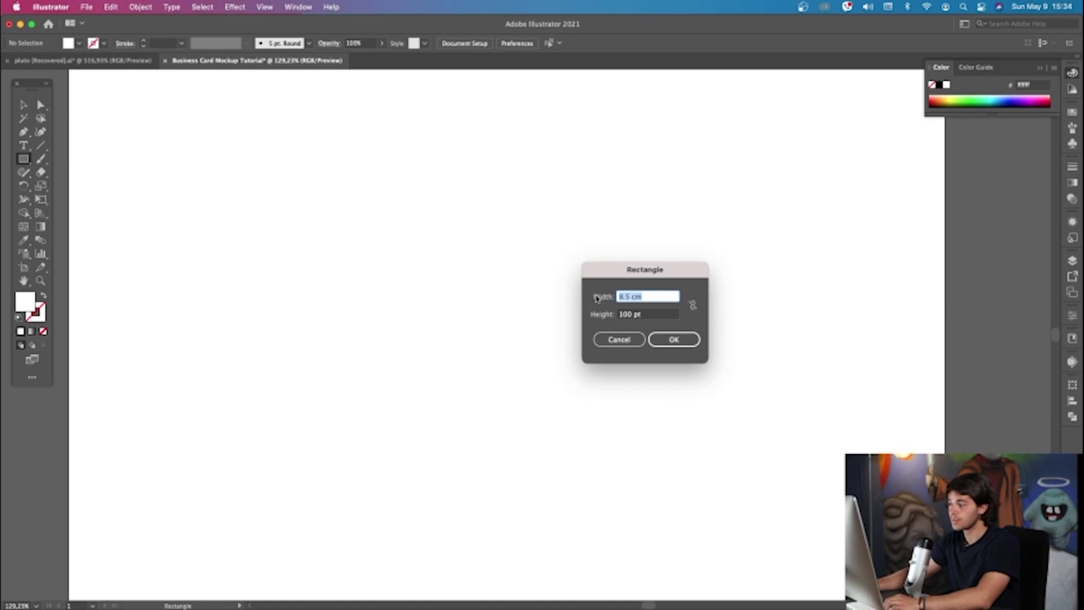
{"action": "key", "text": "Tab"}
{"action": "type", "text": "5.5"}
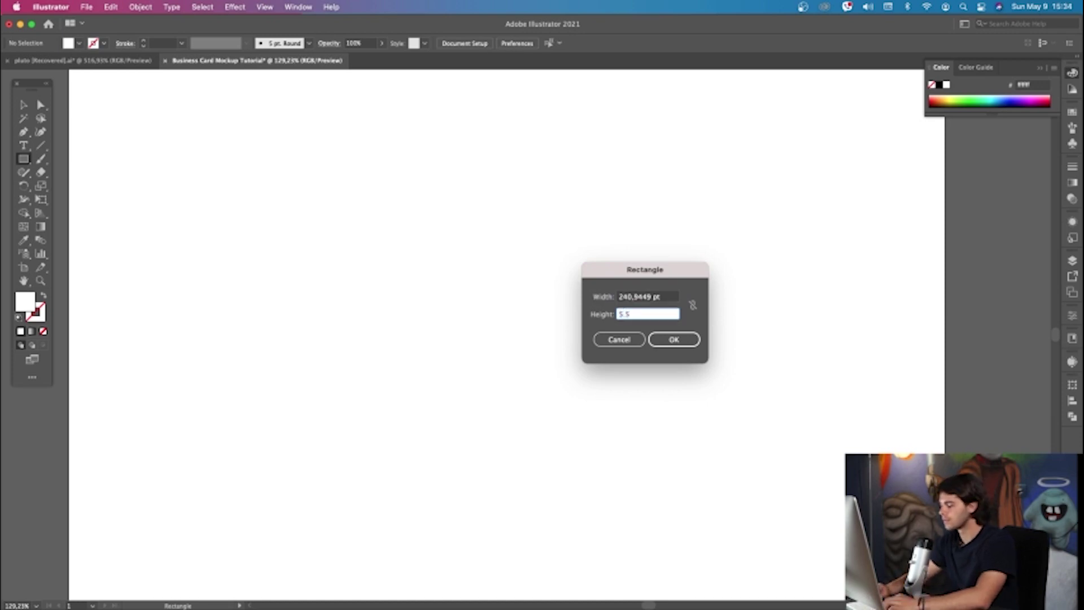
{"action": "left_click", "coordinate": [674, 338]}
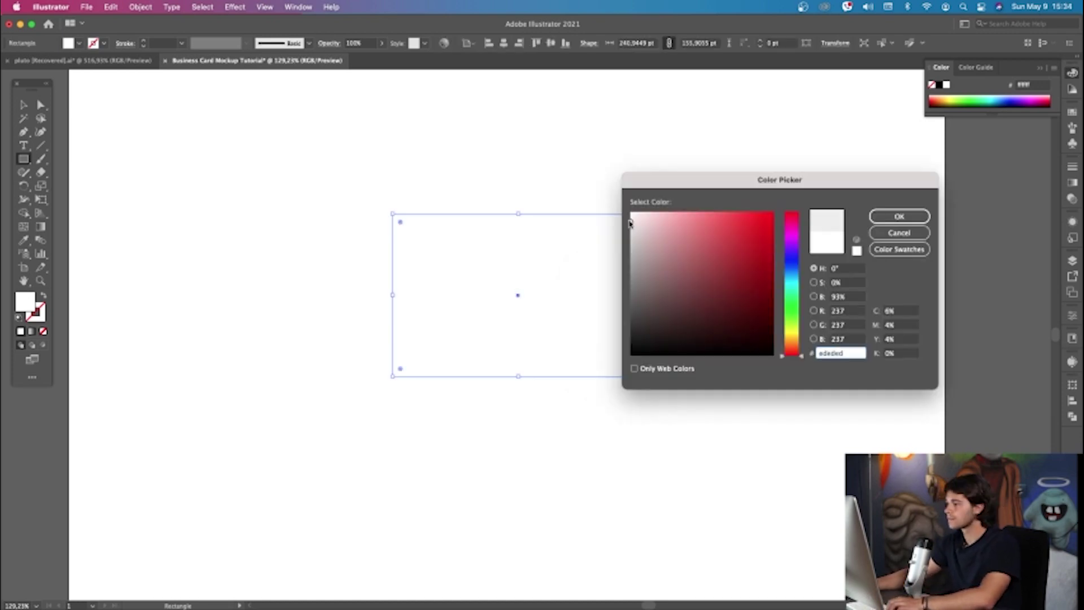
{"action": "left_click", "coordinate": [897, 215]}
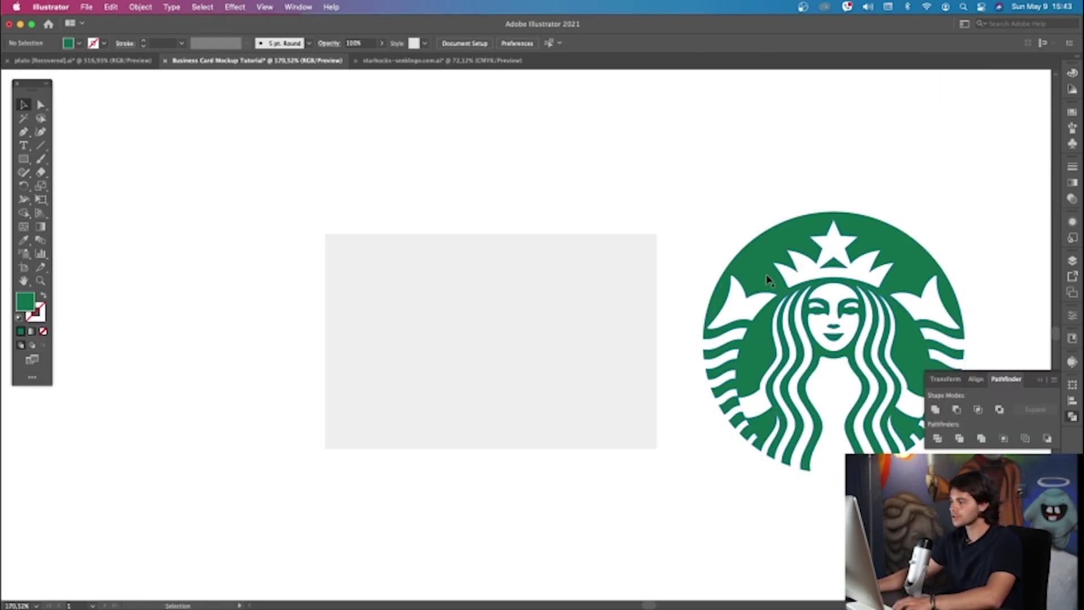
- Enlarge the Starbucks logo over the grey card, then Pathfinder Divide and ungroup both
{"action": "left_click_drag", "start_coordinate": [769, 281], "coordinate": [432, 279]}
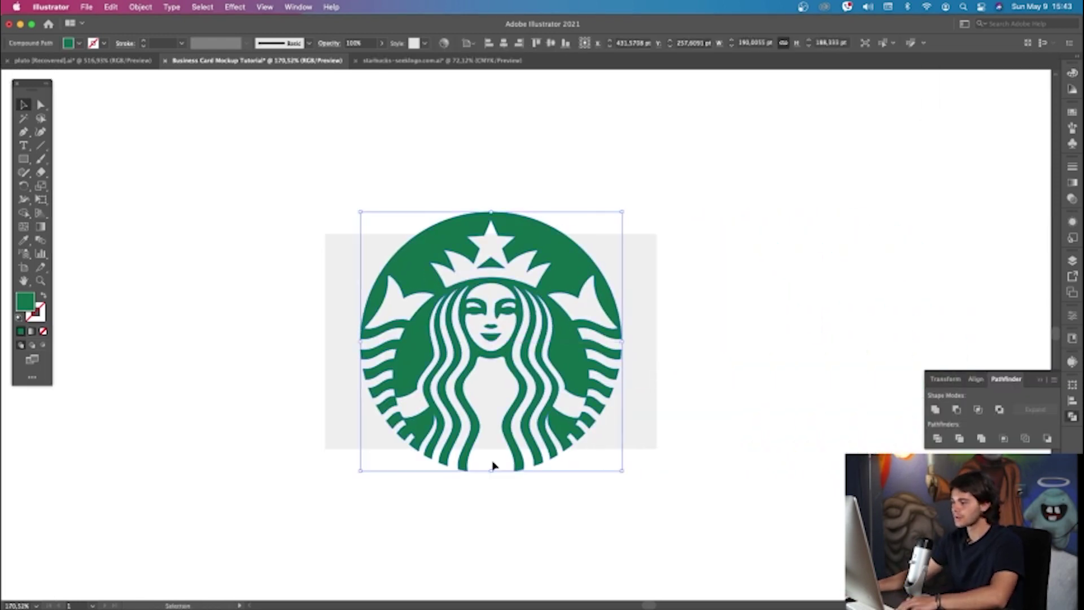
{"action": "left_click_drag", "start_coordinate": [490, 473], "coordinate": [490, 539]}
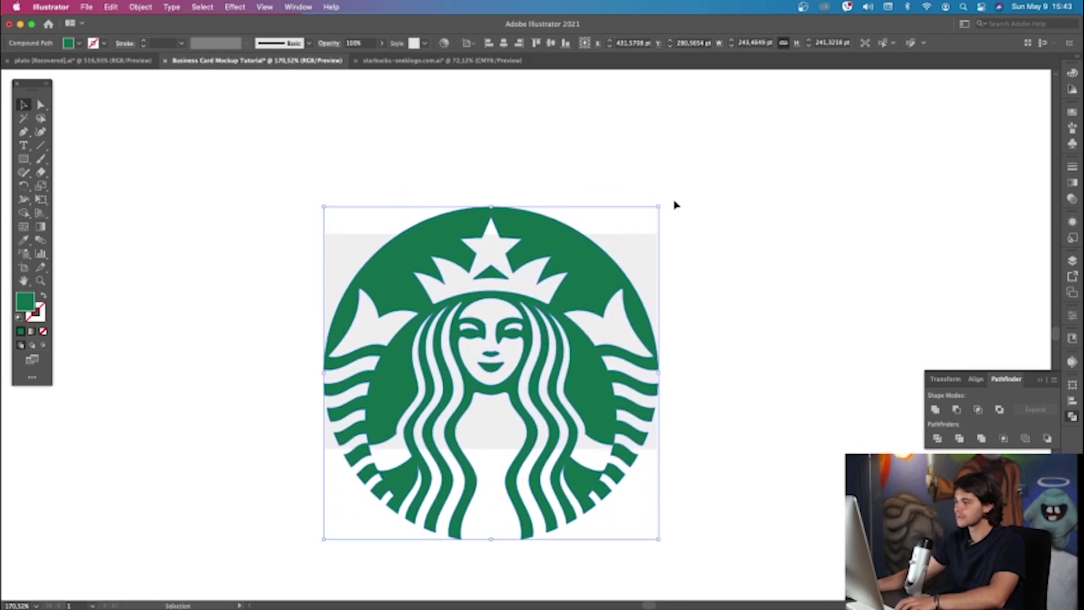
{"action": "left_click", "coordinate": [557, 369], "text": "shift"}
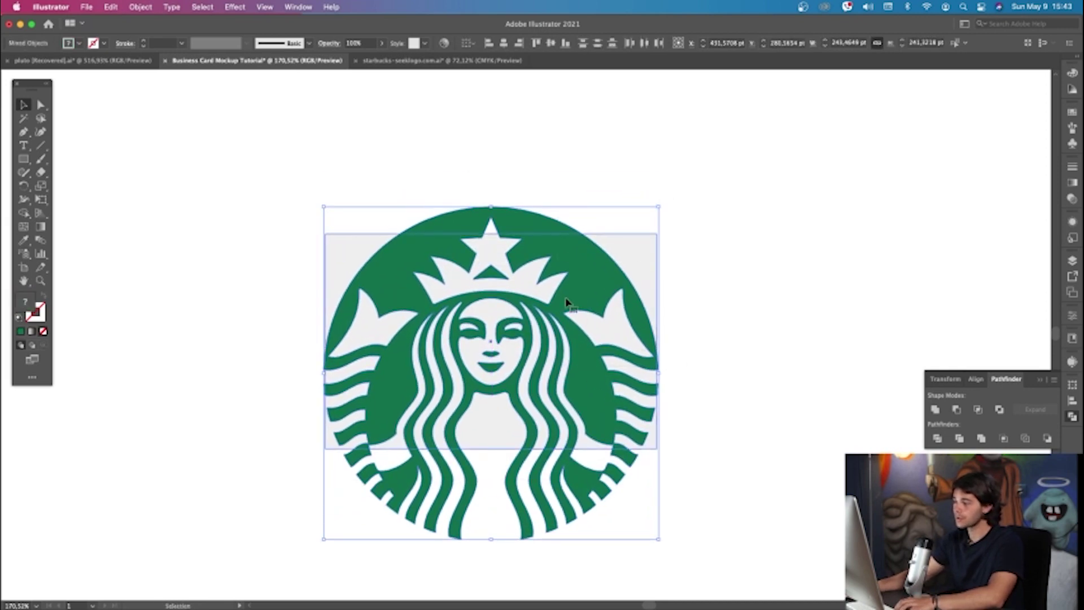
{"action": "left_click", "coordinate": [938, 440]}
{"action": "right_click", "coordinate": [579, 354]}
{"action": "left_click", "coordinate": [613, 458]}
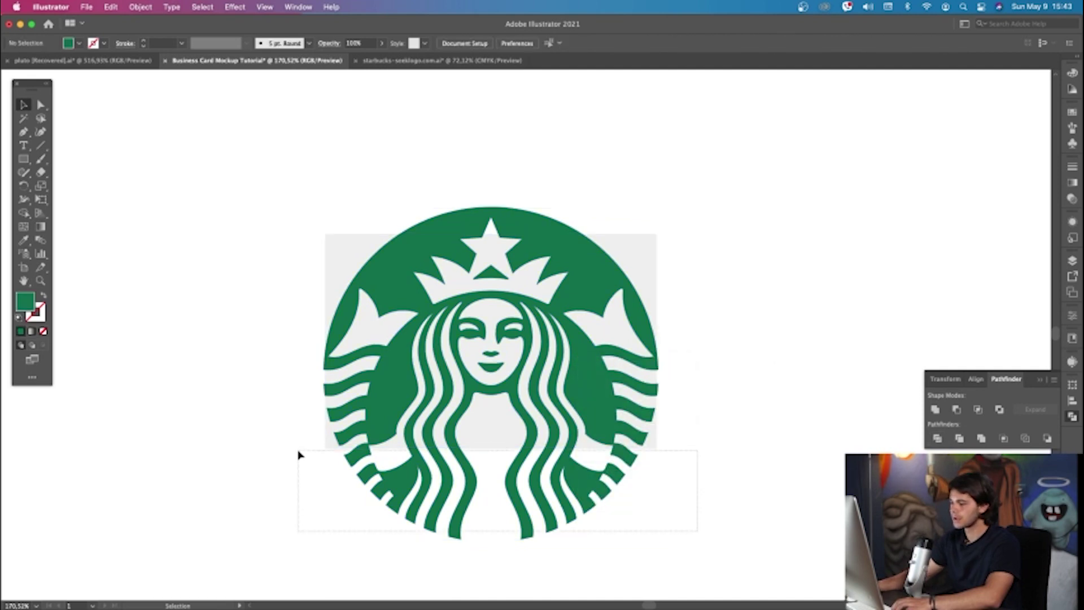
- Delete the logo pieces below and above the card, including the green arc
{"action": "left_click_drag", "start_coordinate": [702, 528], "coordinate": [298, 453]}
{"action": "key", "text": "Delete"}
{"action": "left_click", "coordinate": [658, 365]}
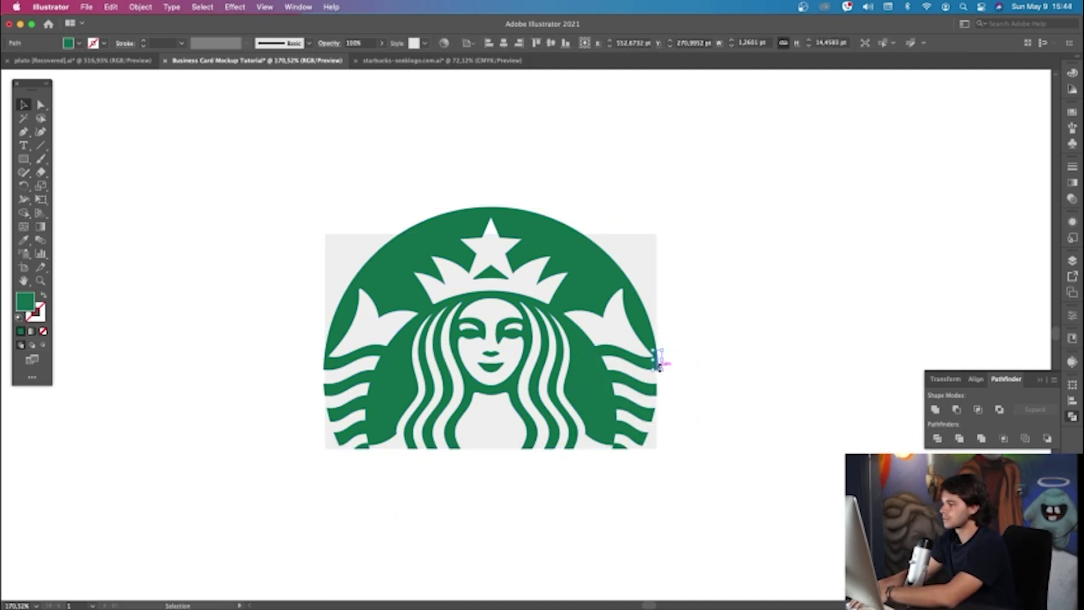
{"action": "left_click_drag", "start_coordinate": [325, 358], "coordinate": [325, 387]}
{"action": "left_click", "coordinate": [465, 224]}
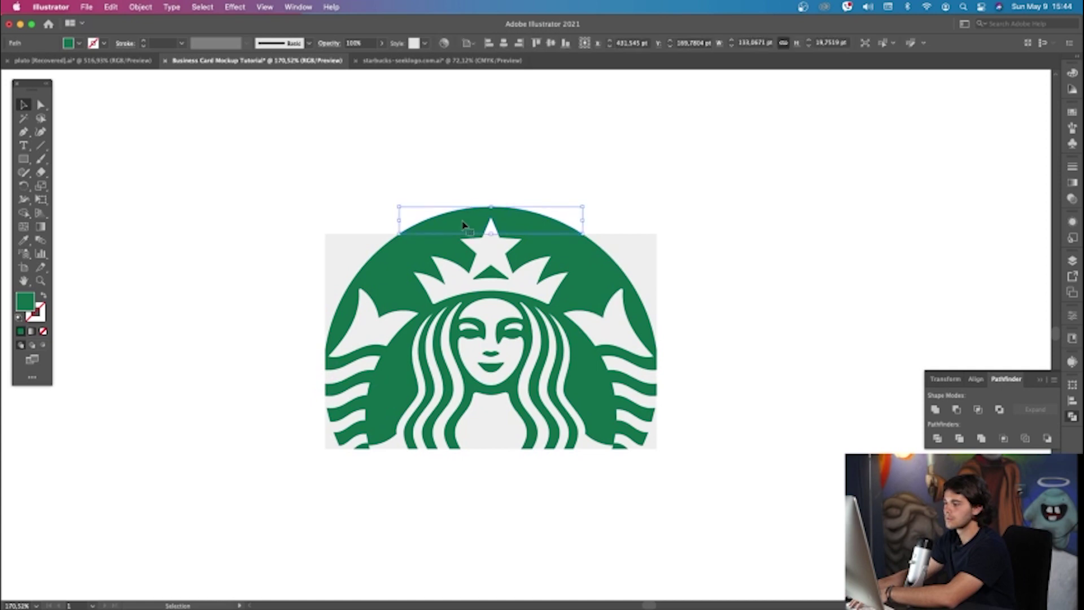
{"action": "key", "text": "Delete"}
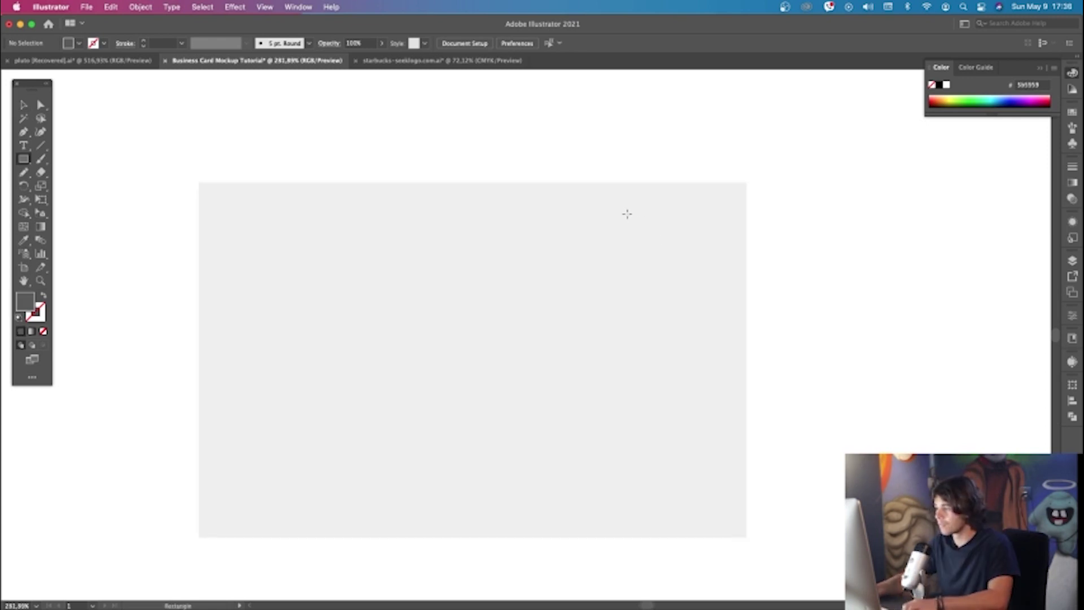
- Mark an inset margin using dark corner squares copied to all corners plus ruler guides
{"action": "mouse_move", "coordinate": [622, 215]}
{"action": "left_mouse_down"}
{"action": "mouse_move", "coordinate": [667, 260]}
{"action": "mouse_move", "coordinate": [669, 243]}
{"action": "mouse_move", "coordinate": [728, 212]}
{"action": "mouse_move", "coordinate": [268, 212]}
{"action": "left_mouse_up"}
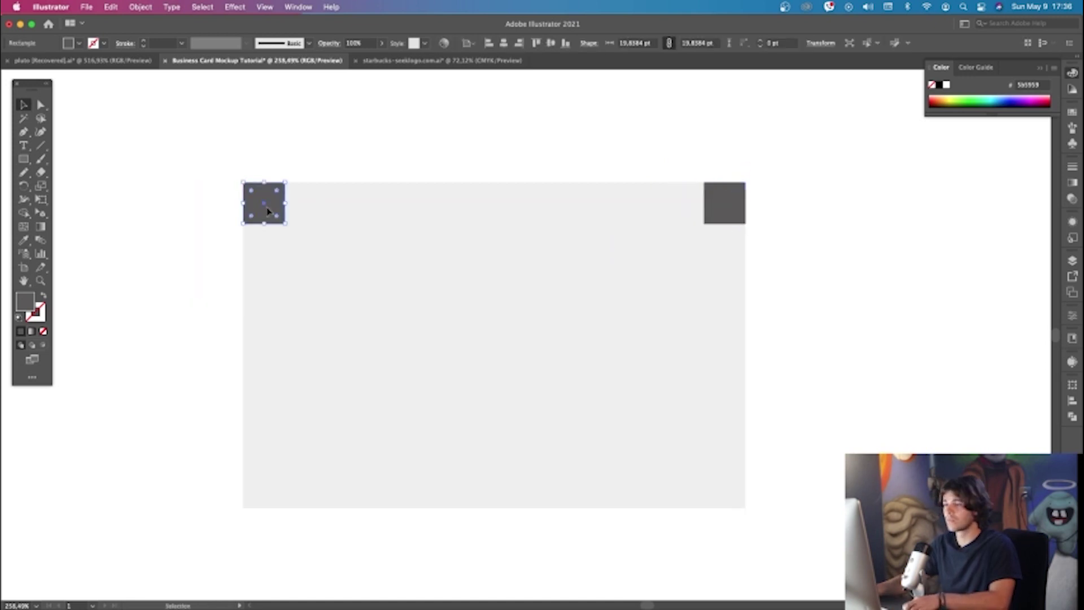
{"action": "left_click", "coordinate": [722, 222], "text": "shift"}
{"action": "left_click_drag", "start_coordinate": [725, 218], "coordinate": [734, 501], "text": "alt"}
{"action": "left_click", "coordinate": [775, 487]}
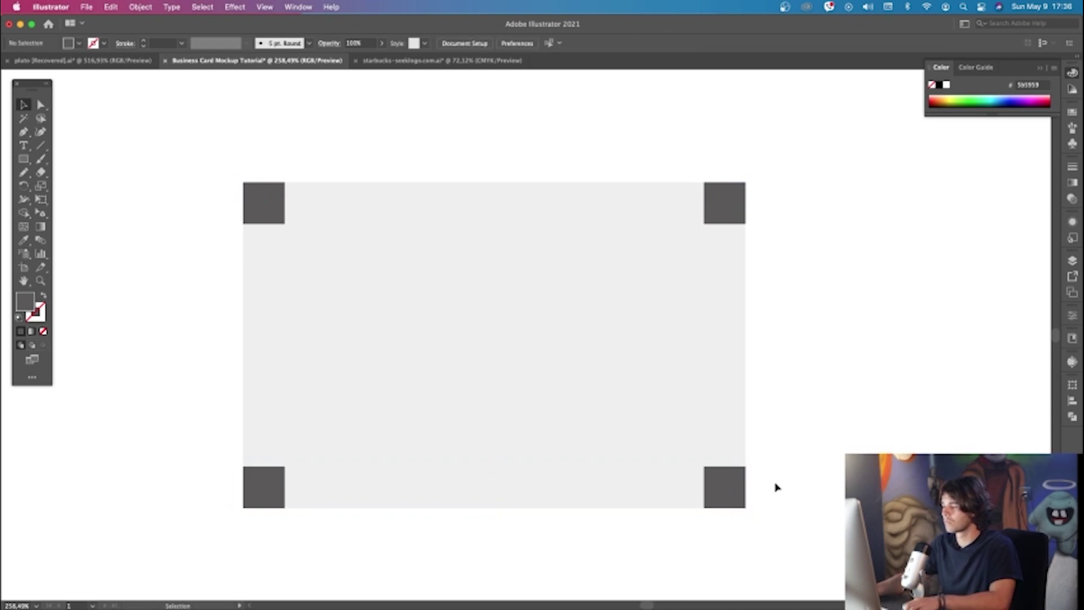
{"action": "key", "text": "super+r"}
{"action": "left_click_drag", "start_coordinate": [8, 450], "coordinate": [308, 229]}
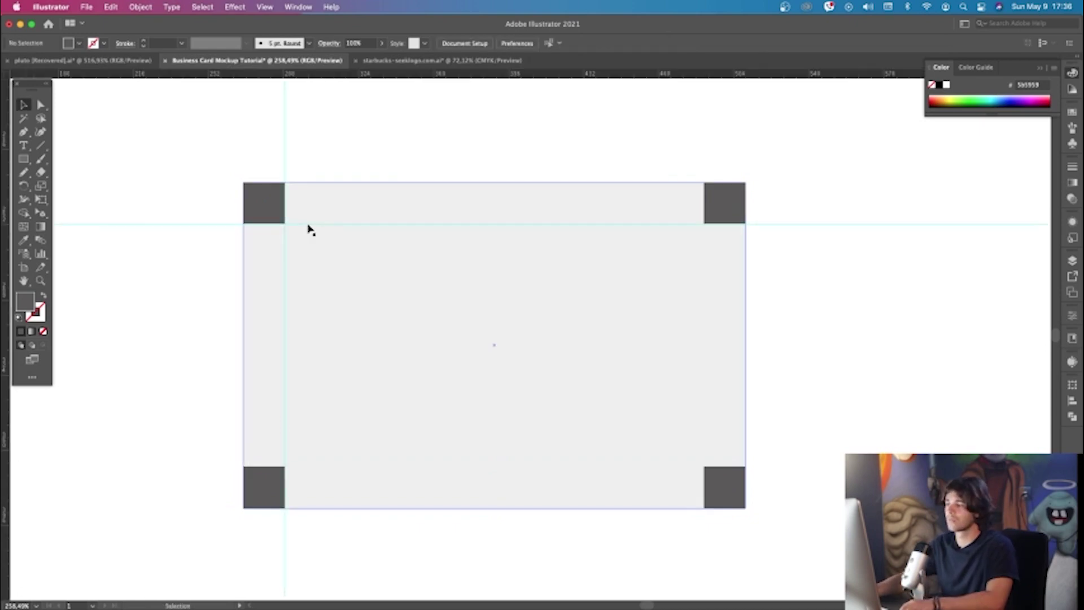
{"action": "left_click_drag", "start_coordinate": [313, 75], "coordinate": [313, 467]}
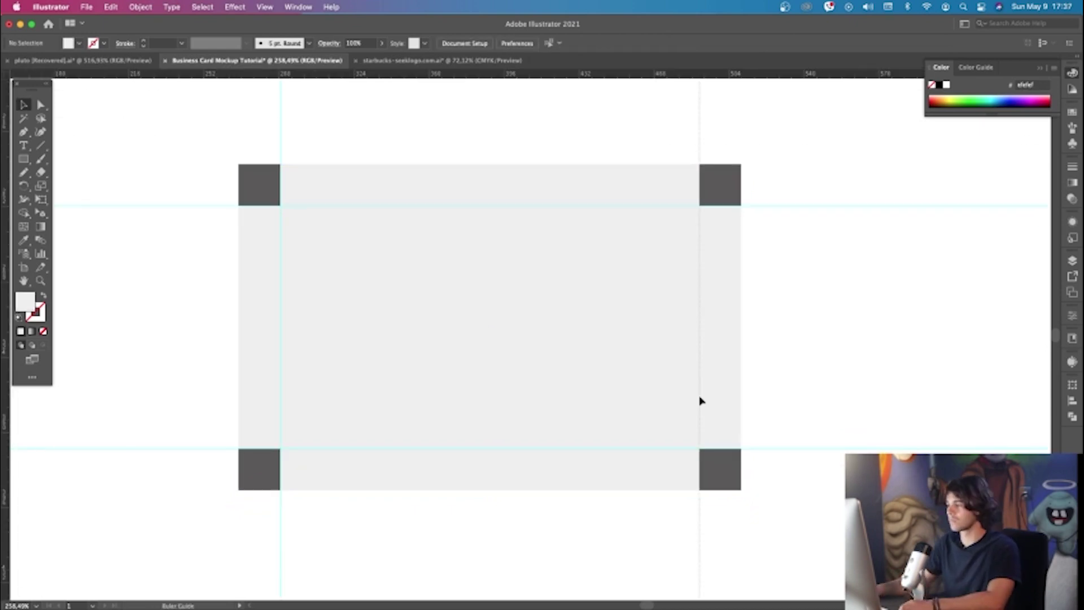
{"action": "scroll", "coordinate": [700, 401], "scroll_direction": "up", "scroll_amount": 1}
- Delete the dark corner squares, leaving only the guides on the grey card
{"action": "left_click", "coordinate": [747, 218]}
{"action": "key", "text": "Delete"}
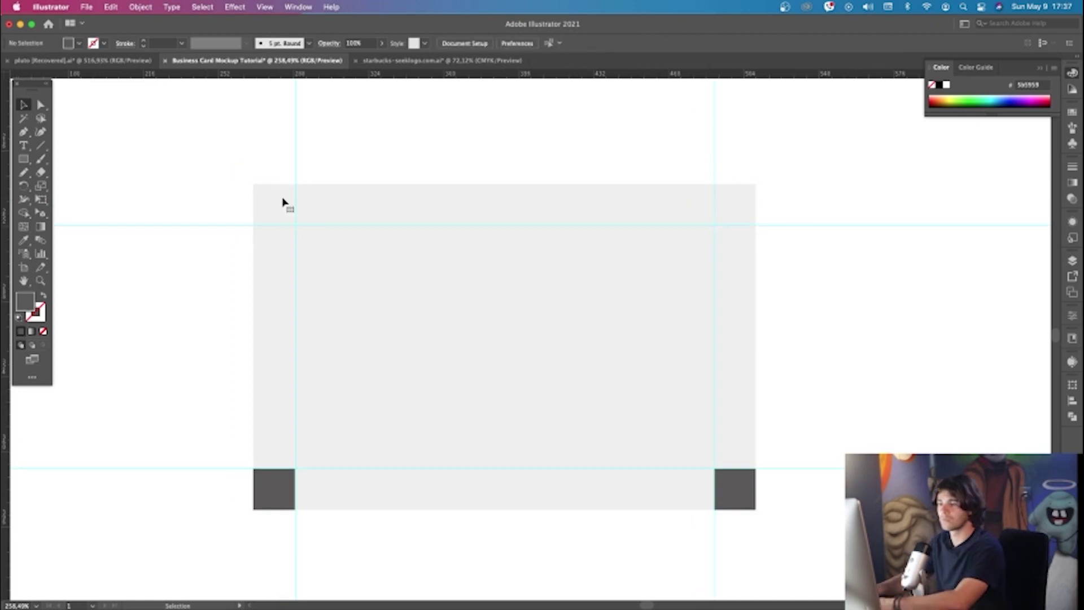
{"action": "left_click", "coordinate": [286, 494]}
{"action": "key", "text": "Delete"}
{"action": "left_click", "coordinate": [733, 489]}
{"action": "key", "text": "Delete"}
{"action": "scroll", "coordinate": [734, 489], "scroll_direction": "up", "scroll_amount": 1}
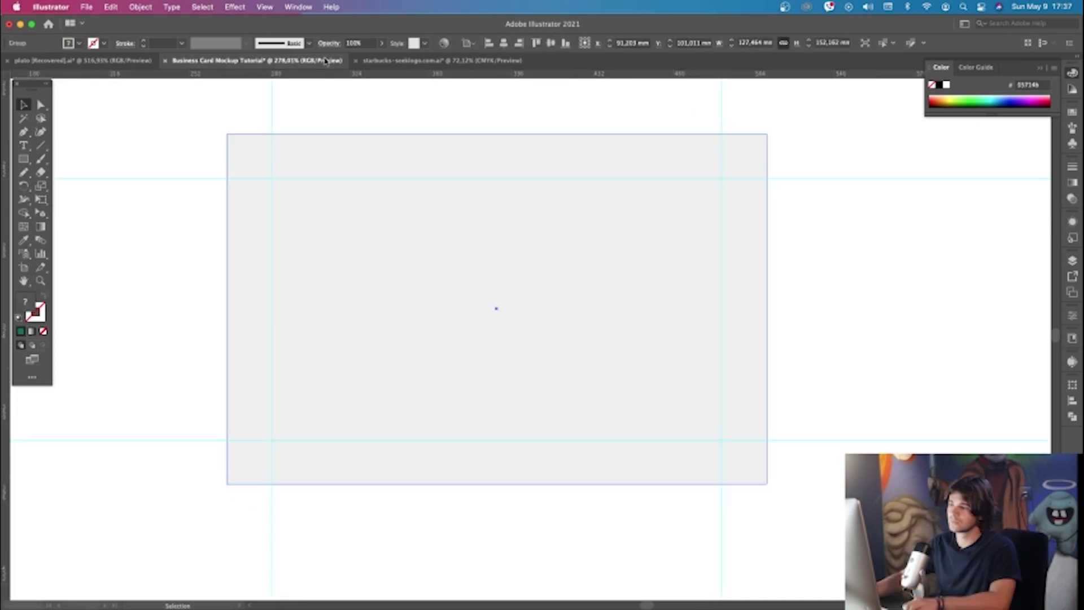
- Place the Starbucks logo on the card, shrink it, and centre it horizontally
{"action": "left_click", "coordinate": [504, 283]}
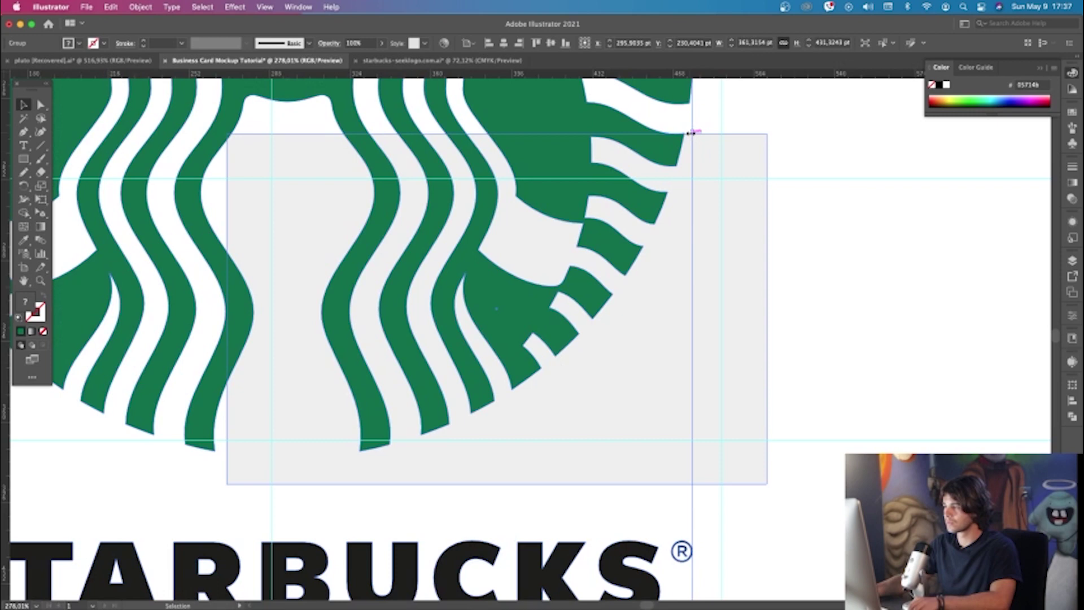
{"action": "left_click_drag", "start_coordinate": [694, 132], "coordinate": [133, 176]}
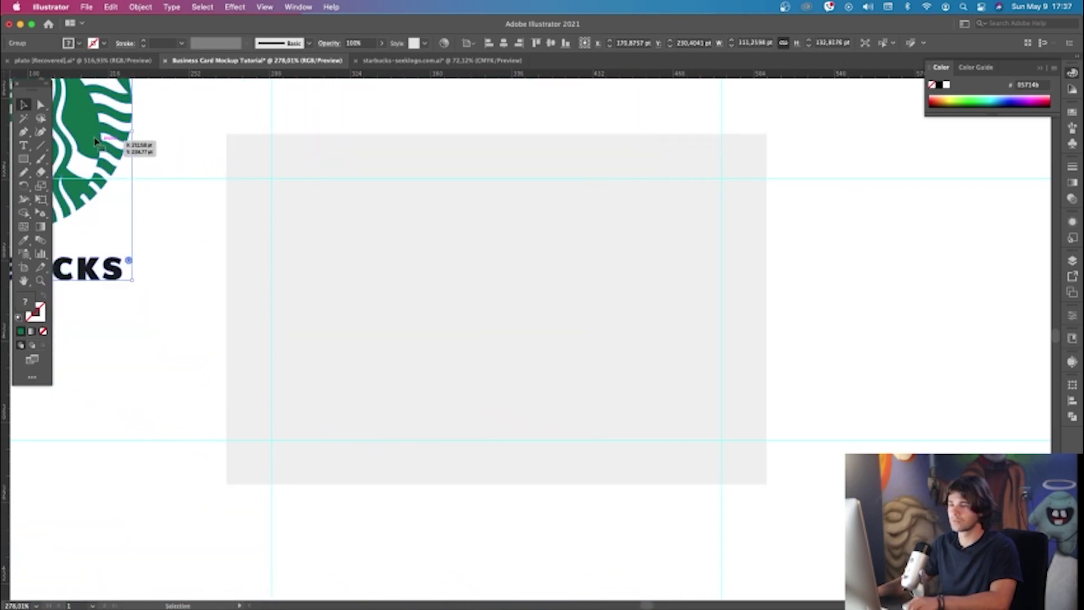
{"action": "left_click_drag", "start_coordinate": [98, 139], "coordinate": [540, 264]}
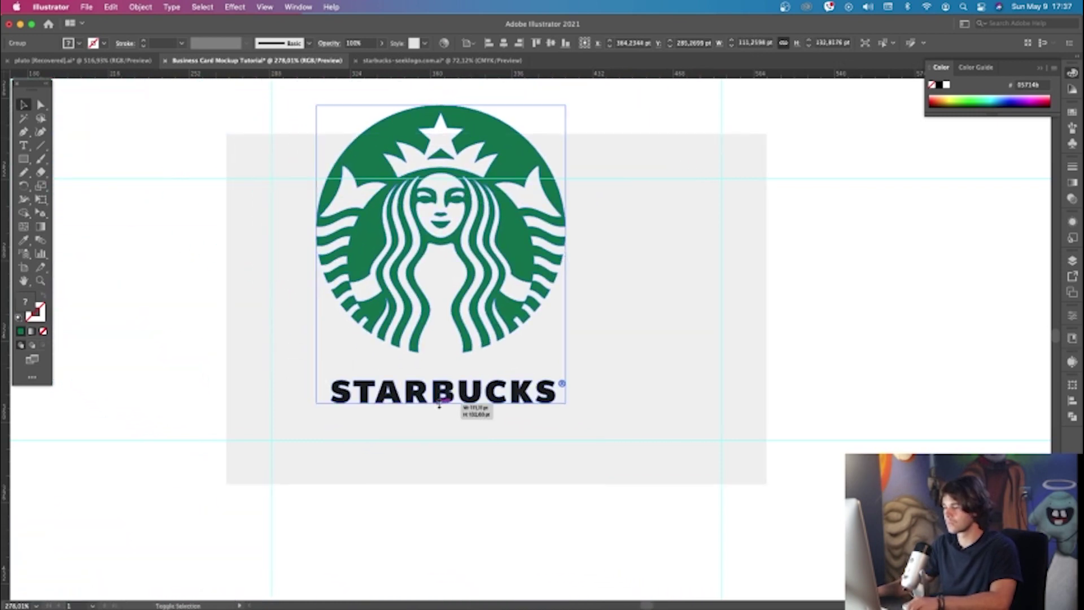
{"action": "mouse_move", "coordinate": [440, 405]}
{"action": "left_mouse_down"}
{"action": "mouse_move", "coordinate": [455, 177]}
{"action": "mouse_move", "coordinate": [501, 256]}
{"action": "left_mouse_up"}
{"action": "left_click", "coordinate": [462, 176], "text": "shift"}
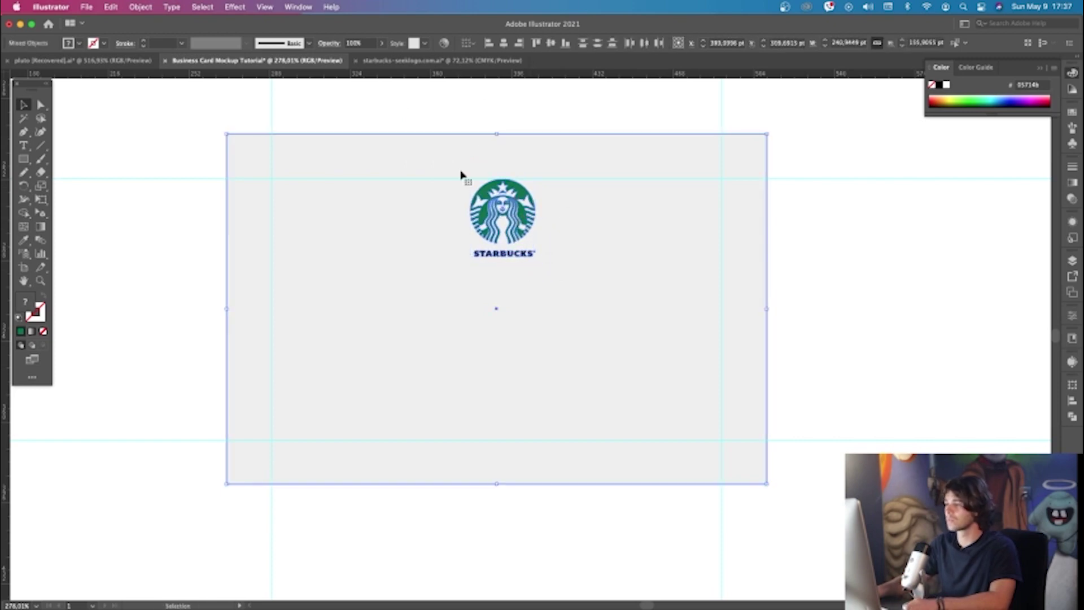
{"action": "left_click", "coordinate": [505, 42]}
- Ungroup the logo and resize the STARBUCKS wordmark below the siren
{"action": "left_click", "coordinate": [526, 200]}
{"action": "right_click", "coordinate": [513, 195]}
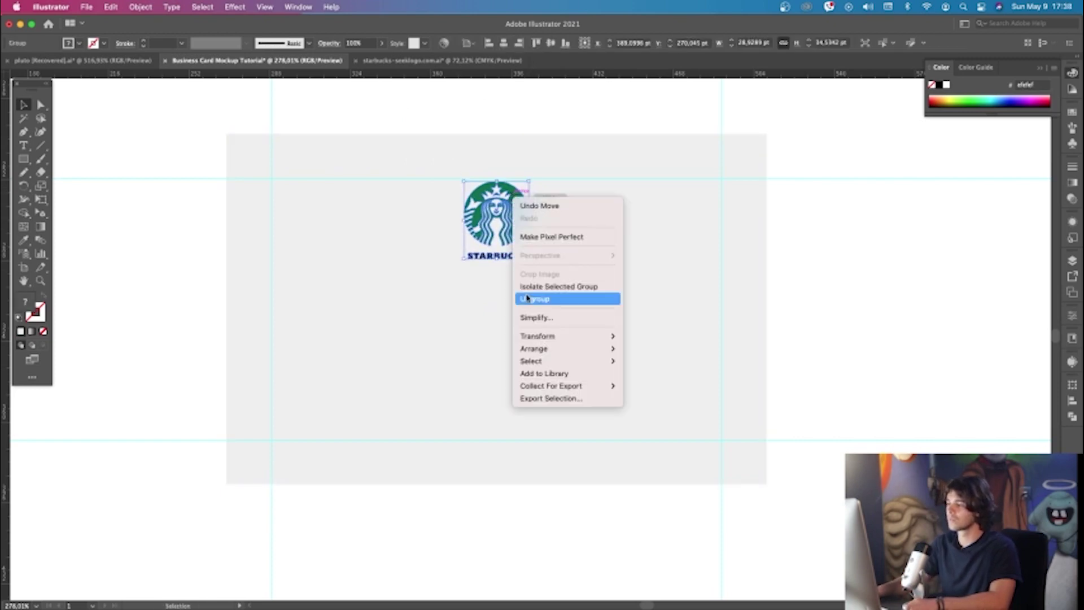
{"action": "left_click", "coordinate": [531, 296]}
{"action": "left_click_drag", "start_coordinate": [494, 256], "coordinate": [488, 262]}
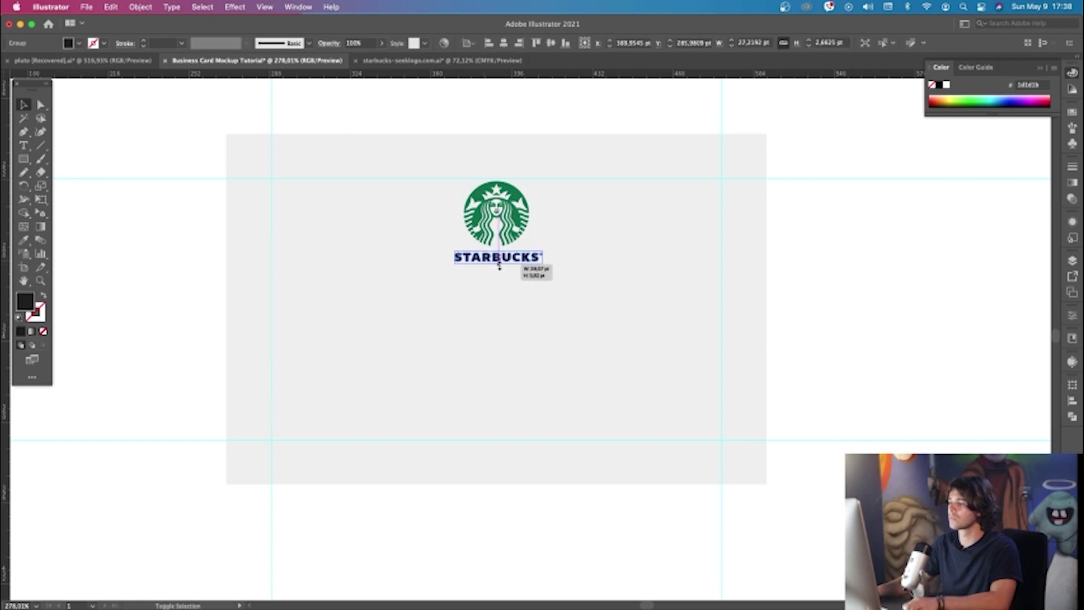
{"action": "left_click", "coordinate": [879, 271]}
- Paste the phone number as text on the card's right side in Poppins
{"action": "key", "text": "t"}
{"action": "left_click", "coordinate": [607, 364]}
{"action": "key", "text": "super+v"}
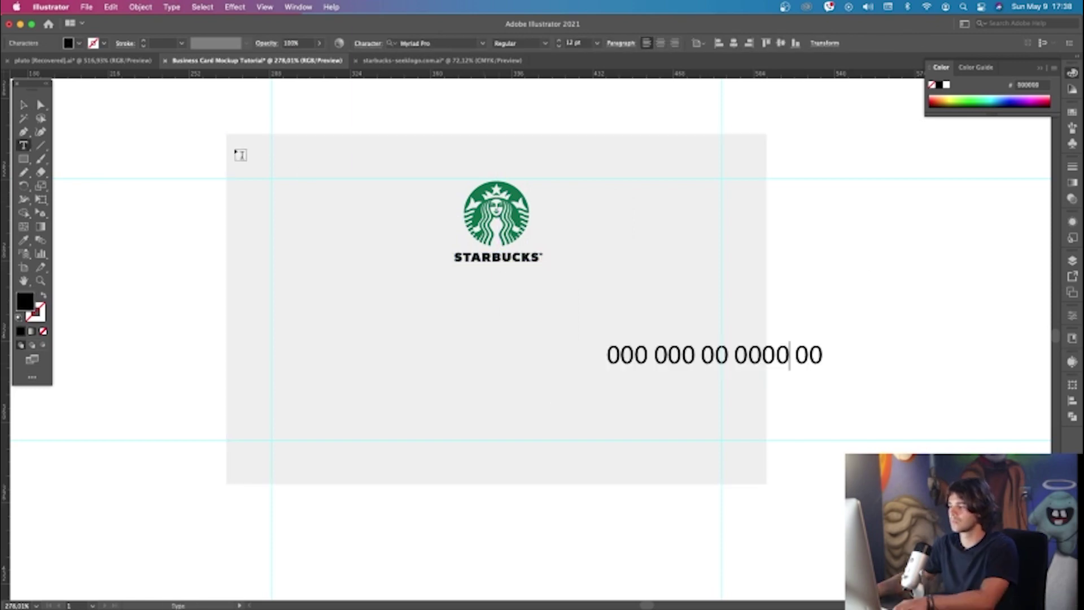
{"action": "left_click", "coordinate": [464, 206]}
{"action": "key", "text": "Escape"}
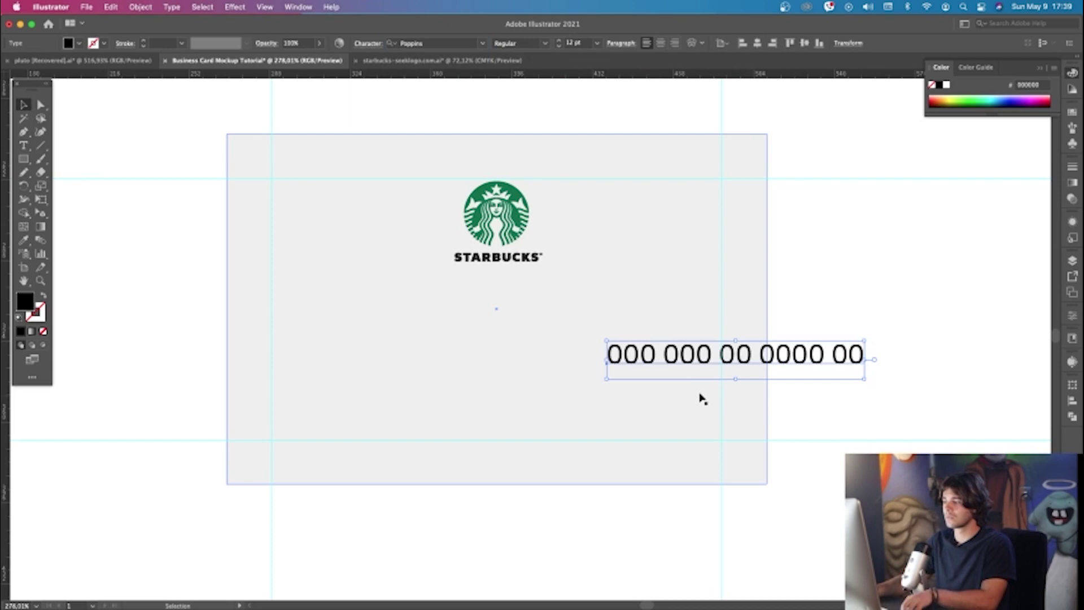
- Move and shrink the contact text under the logo, right-aligning the block
{"action": "left_click_drag", "start_coordinate": [697, 358], "coordinate": [565, 359]}
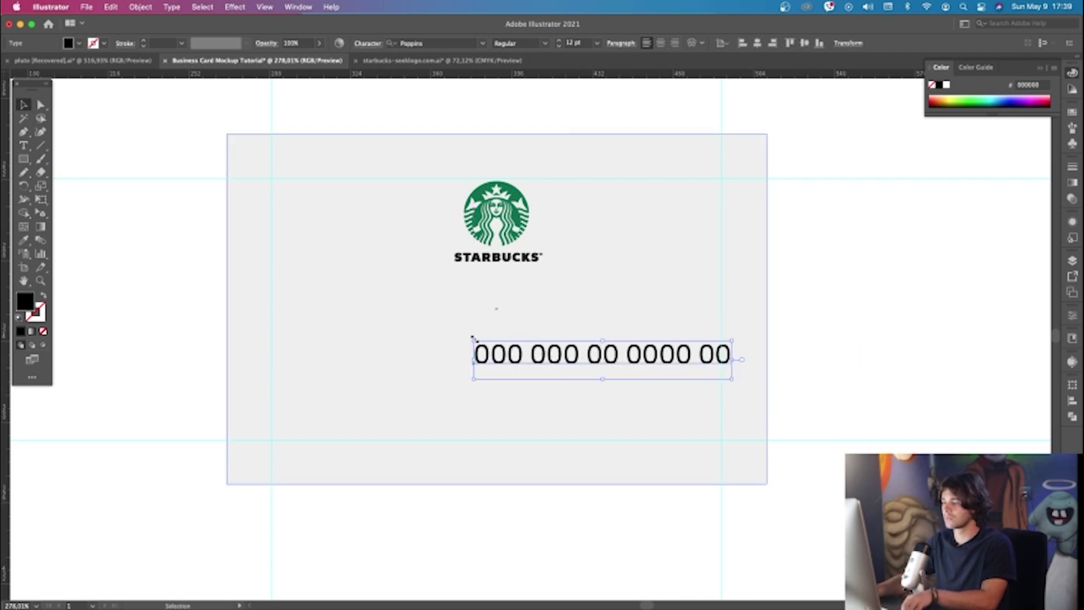
{"action": "left_click_drag", "start_coordinate": [473, 338], "coordinate": [600, 351]}
{"action": "type", "text": "t"}
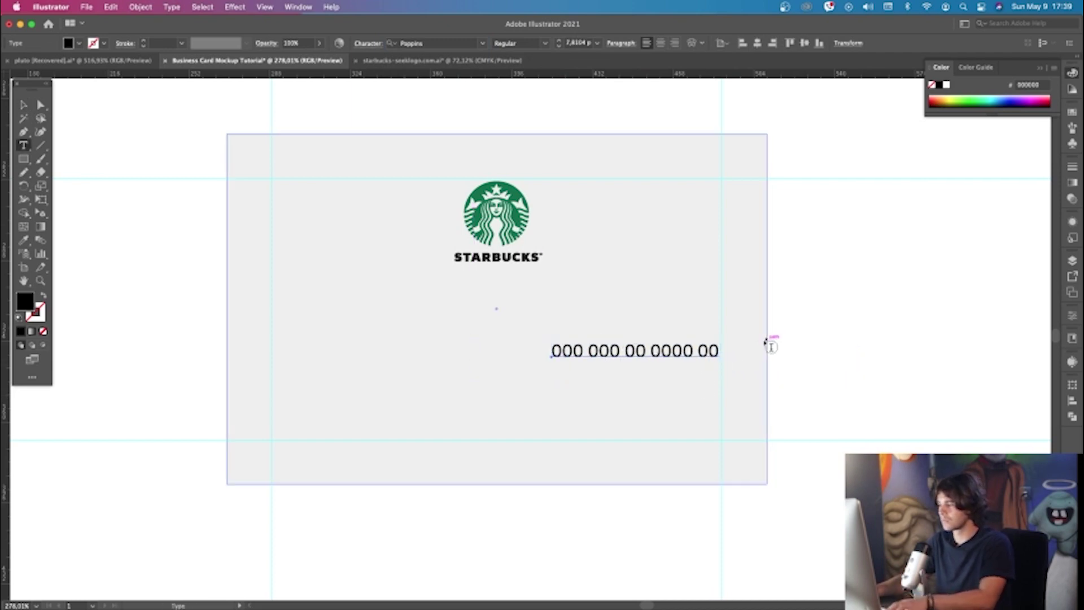
{"action": "key", "text": "ctrl+a"}
{"action": "key", "text": "ctrl+shift+r"}
{"action": "key", "text": "Escape"}
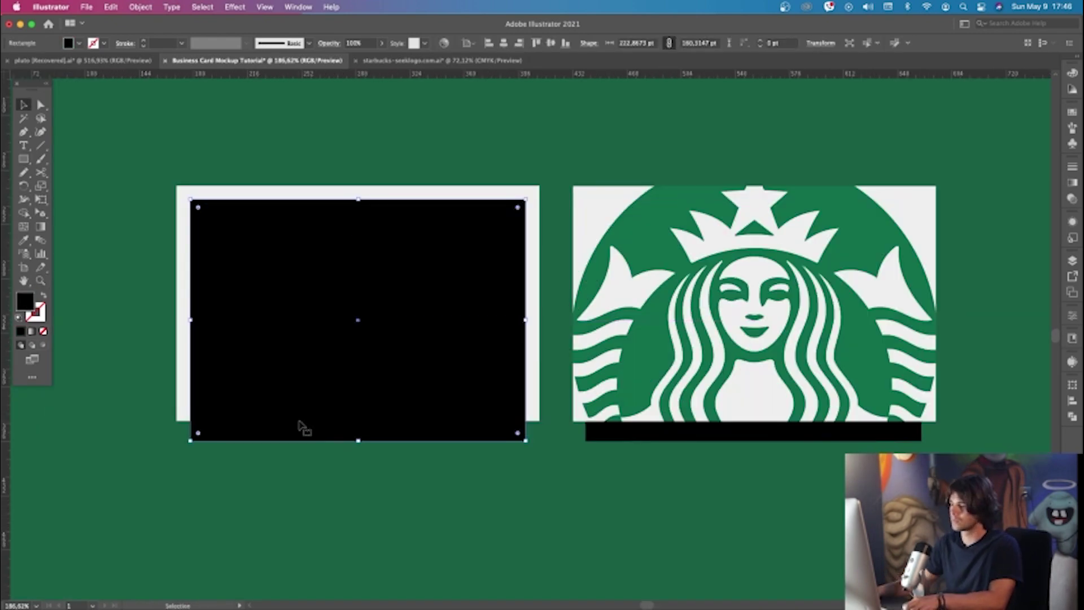
- Send the black rectangles behind the cards and apply a Gaussian Blur
{"action": "key", "text": "super+shift+bracketleft"}
{"action": "left_click", "coordinate": [236, 7]}
{"action": "mouse_move", "coordinate": [239, 254]}
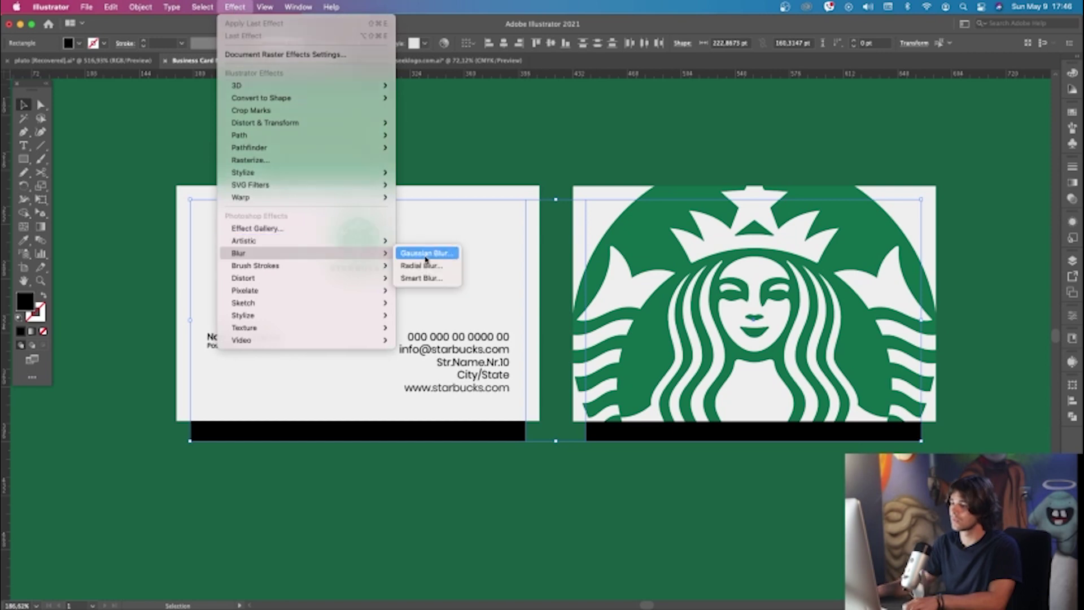
{"action": "left_click", "coordinate": [426, 254]}
{"action": "key", "text": "Return"}
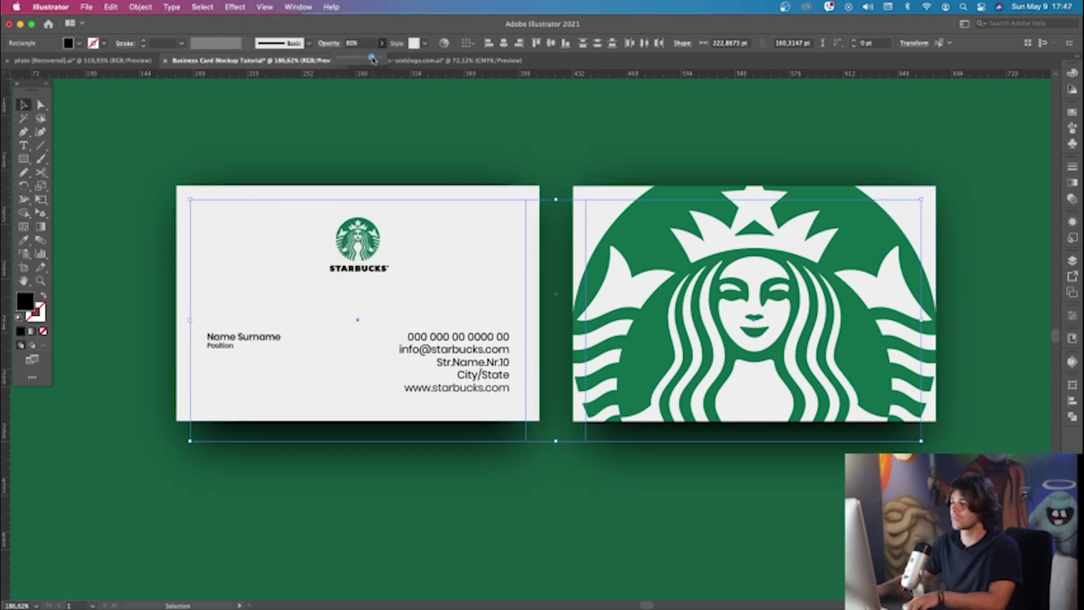
- Set the shadow to Multiply blending and place a copy under the right card
{"action": "left_click", "coordinate": [325, 46]}
{"action": "left_click", "coordinate": [229, 61]}
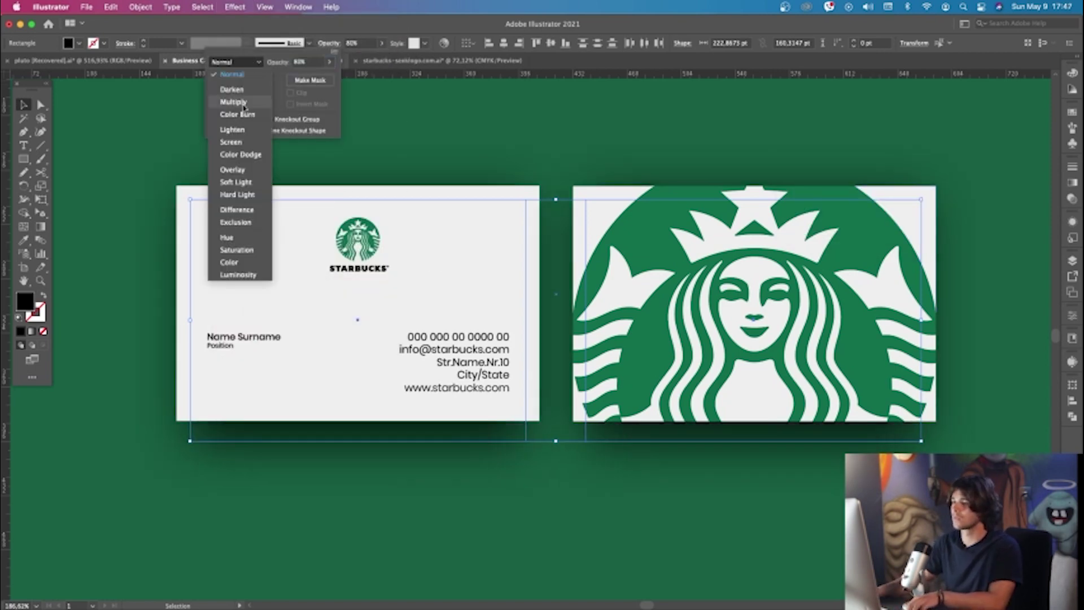
{"action": "left_click", "coordinate": [229, 108]}
{"action": "left_click_drag", "start_coordinate": [182, 255], "coordinate": [590, 246]}
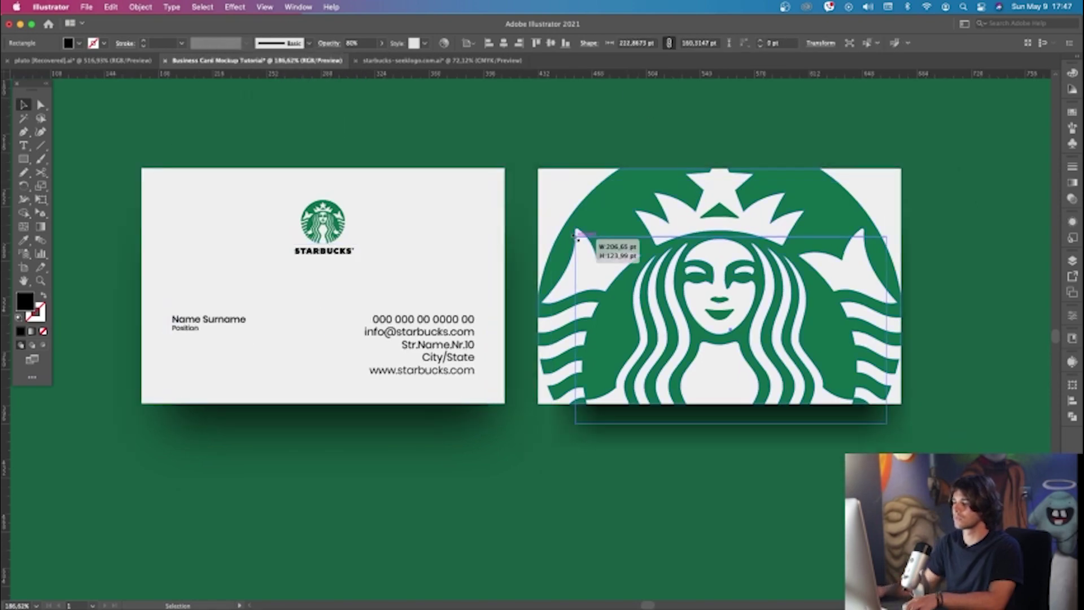